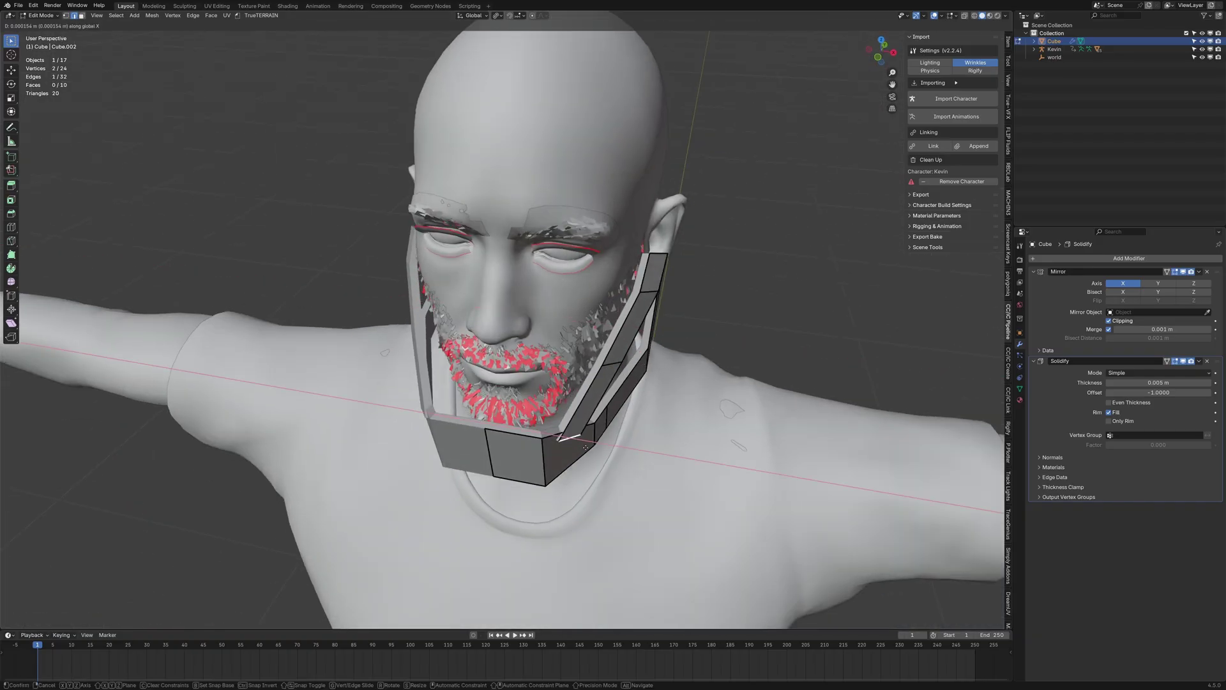
- Finish the edge slide on the jaw guard and orbit out to a front view of the head
{"action": "left_click", "coordinate": [586, 448]}
{"action": "middle_click_drag", "start_coordinate": [586, 447], "coordinate": [495, 441]}
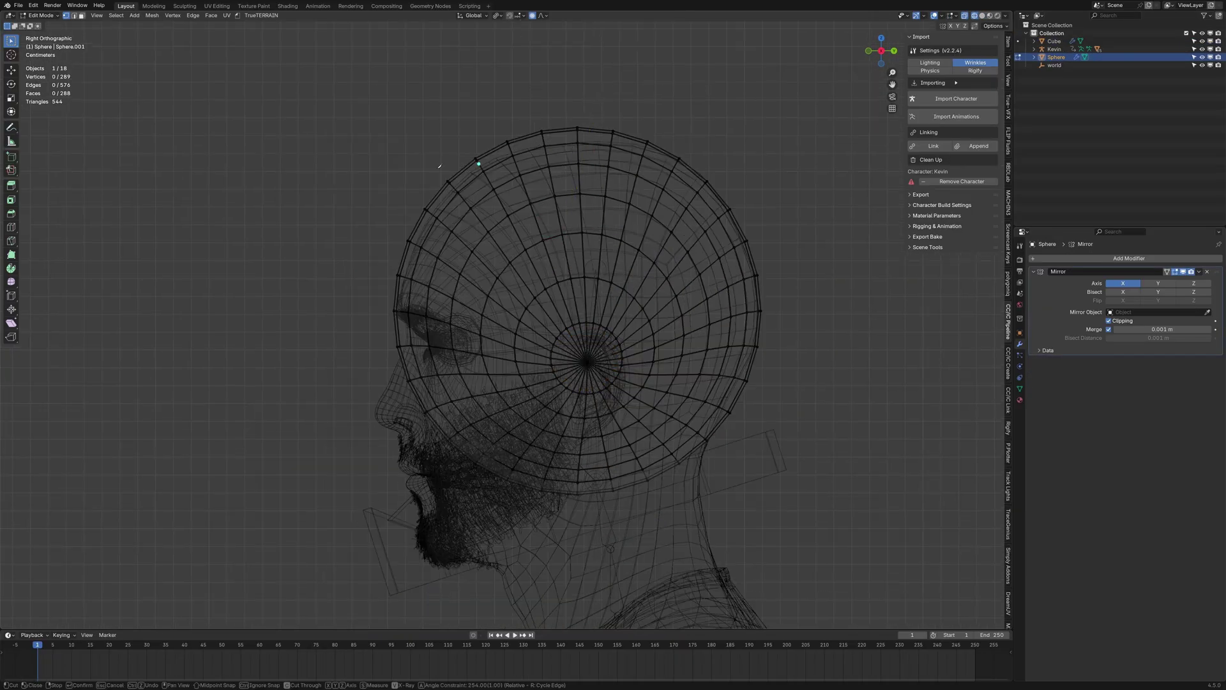
- Delete half of the sphere mesh and orbit around to inspect the helmet shell
{"action": "left_click", "coordinate": [452, 443]}
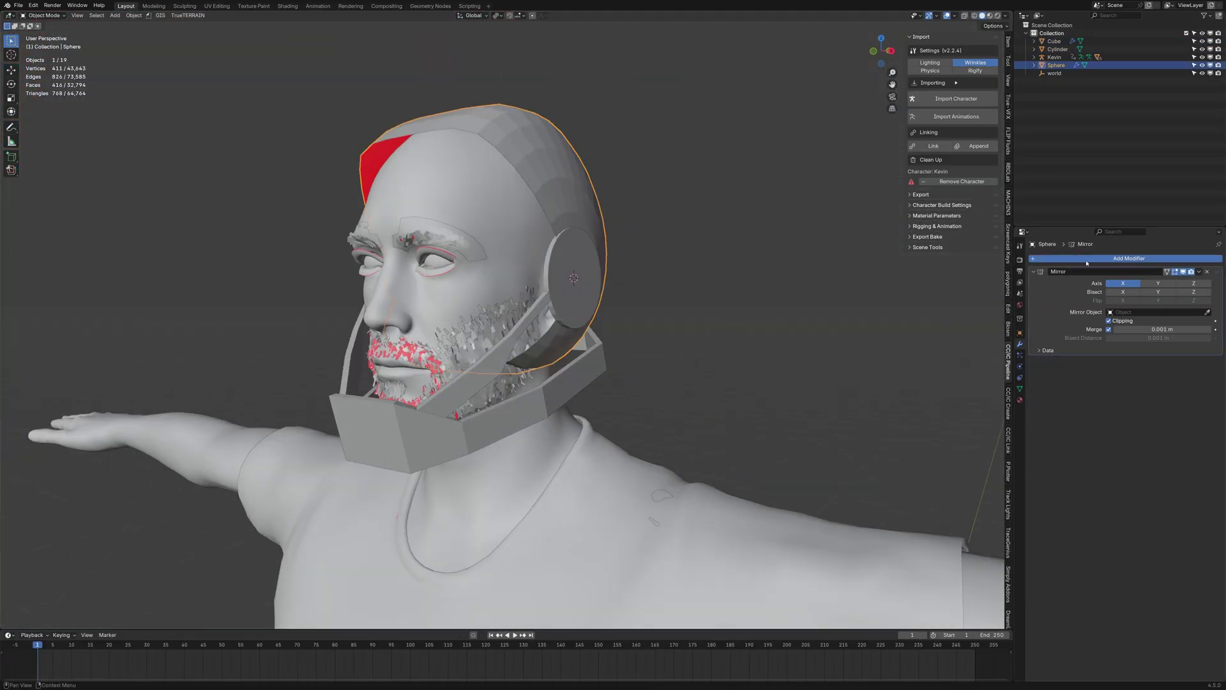
{"action": "middle_click_drag", "start_coordinate": [608, 423], "coordinate": [550, 339]}
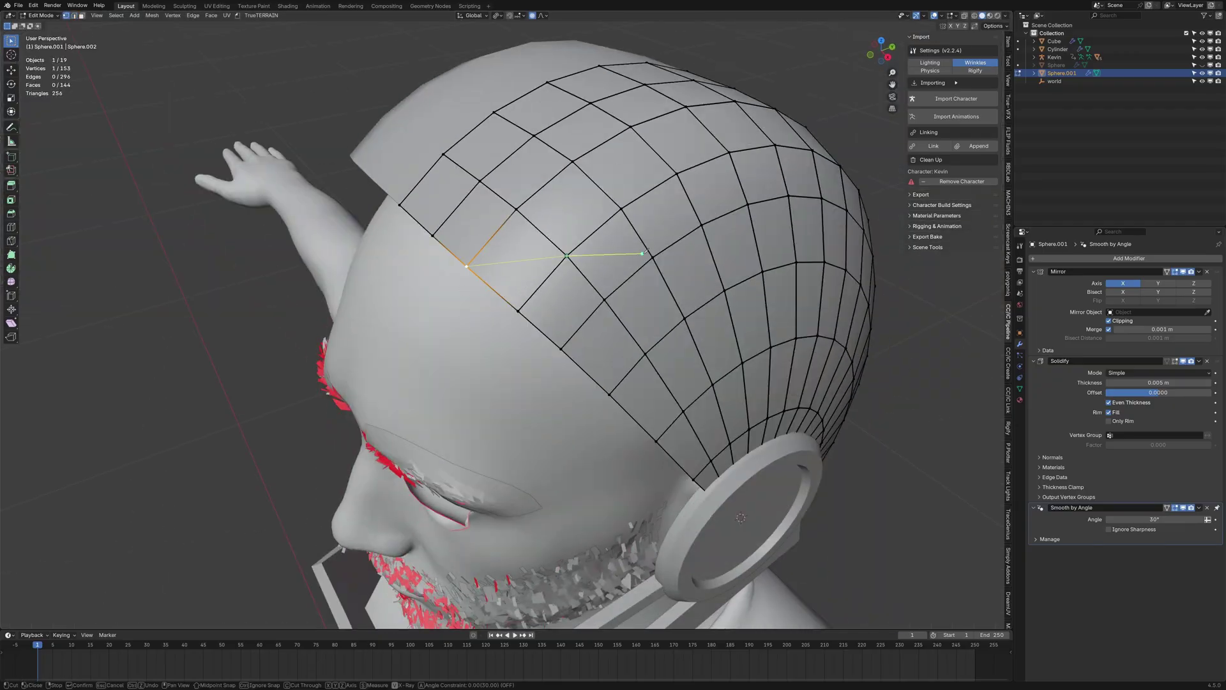
- Knife two cut loops across the back of the Sphere.001 helmet shell
{"action": "middle_click_drag", "start_coordinate": [679, 264], "coordinate": [680, 320]}
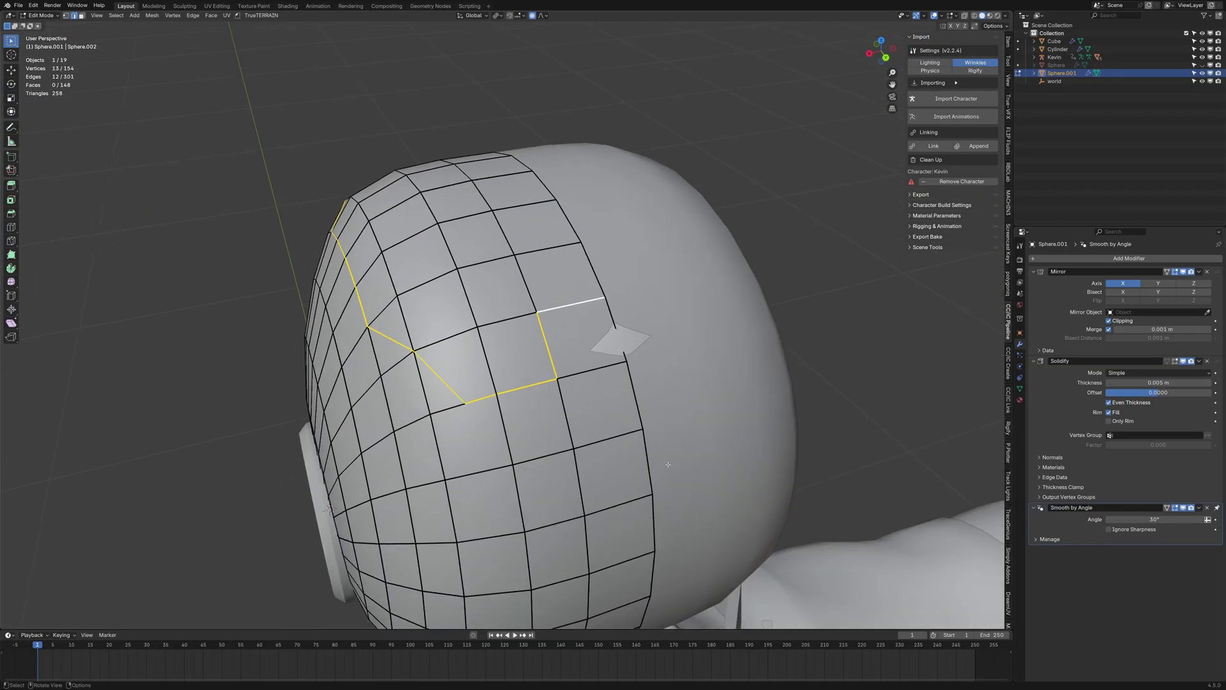
{"action": "key", "text": "Return"}
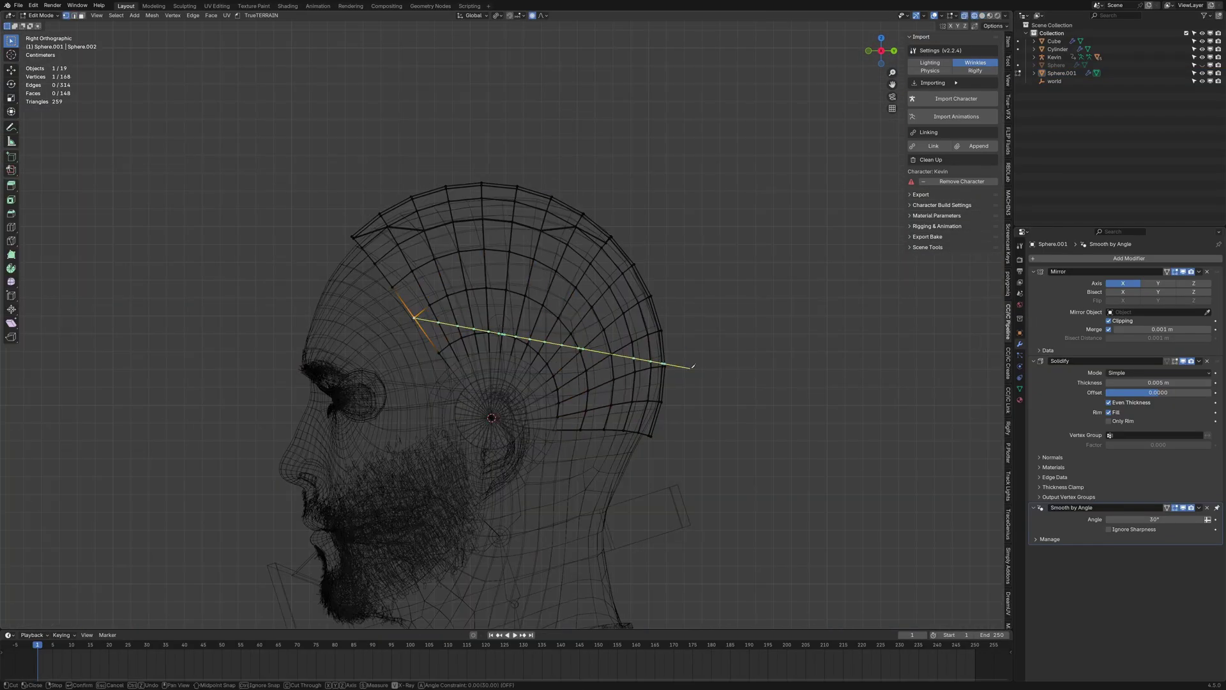
{"action": "key", "text": "Return"}
- Bevel the new seam loops into grooves and delete the selected faces
{"action": "key", "text": "shift+z"}
{"action": "middle_click_drag", "start_coordinate": [682, 372], "coordinate": [511, 320]}
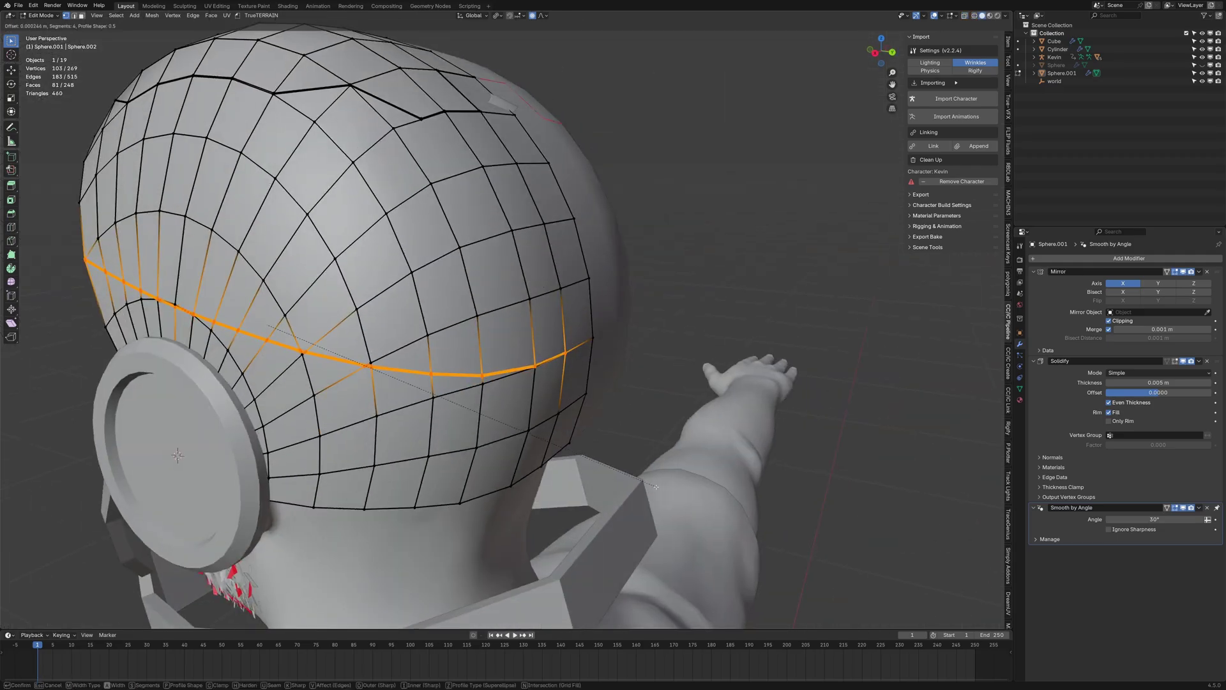
{"action": "scroll", "coordinate": [477, 435], "scroll_direction": "up", "scroll_amount": 5}
{"action": "scroll", "coordinate": [355, 467], "scroll_direction": "down", "scroll_amount": 3}
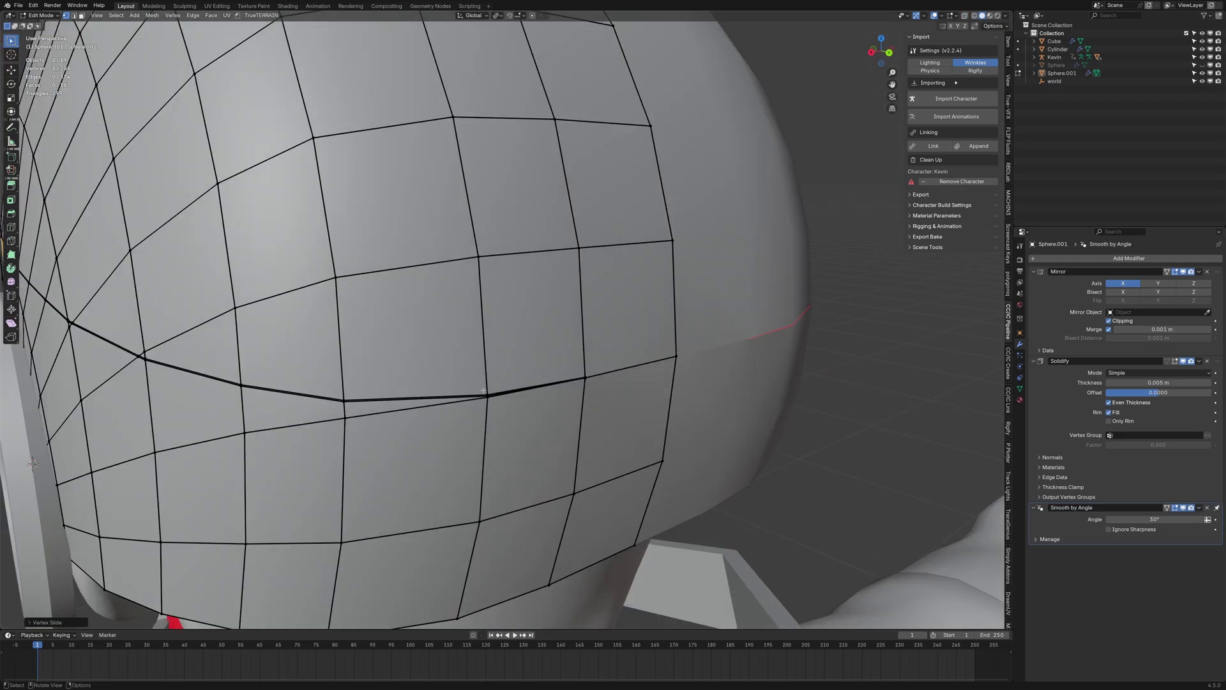
{"action": "scroll", "coordinate": [383, 447], "scroll_direction": "up", "scroll_amount": 4}
{"action": "key", "text": "ctrl+b"}
{"action": "left_click", "coordinate": [574, 416]}
{"action": "key", "text": "x"}
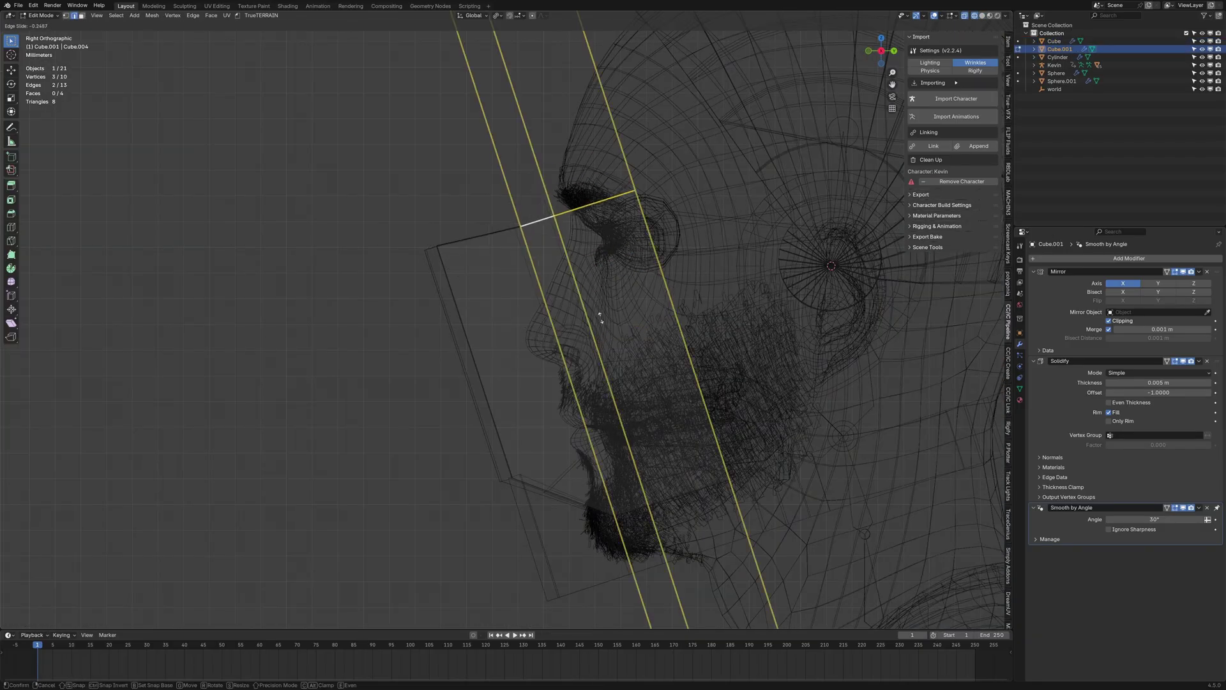
- Select the faceplate's top edge and whole mesh, checking it from the front and above
{"action": "left_click", "coordinate": [569, 290], "text": "shift"}
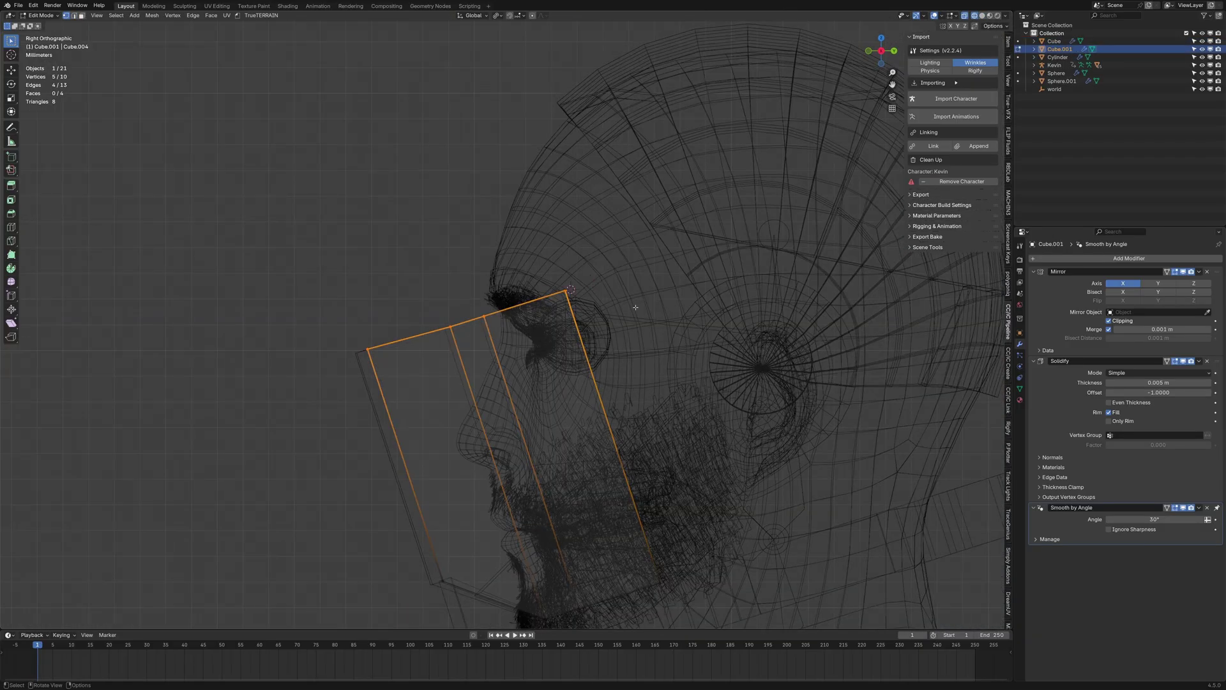
{"action": "key", "text": "a"}
{"action": "scroll", "coordinate": [567, 412], "scroll_direction": "down", "scroll_amount": 1}
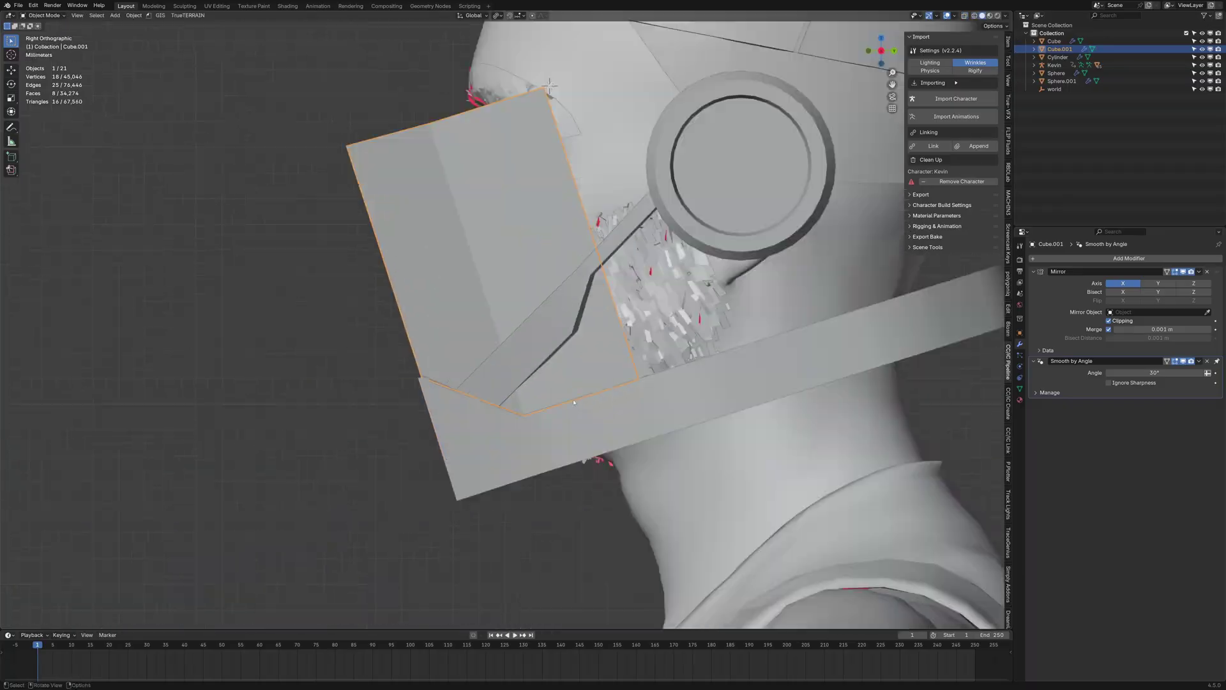
{"action": "middle_click_drag", "start_coordinate": [549, 85], "coordinate": [555, 389]}
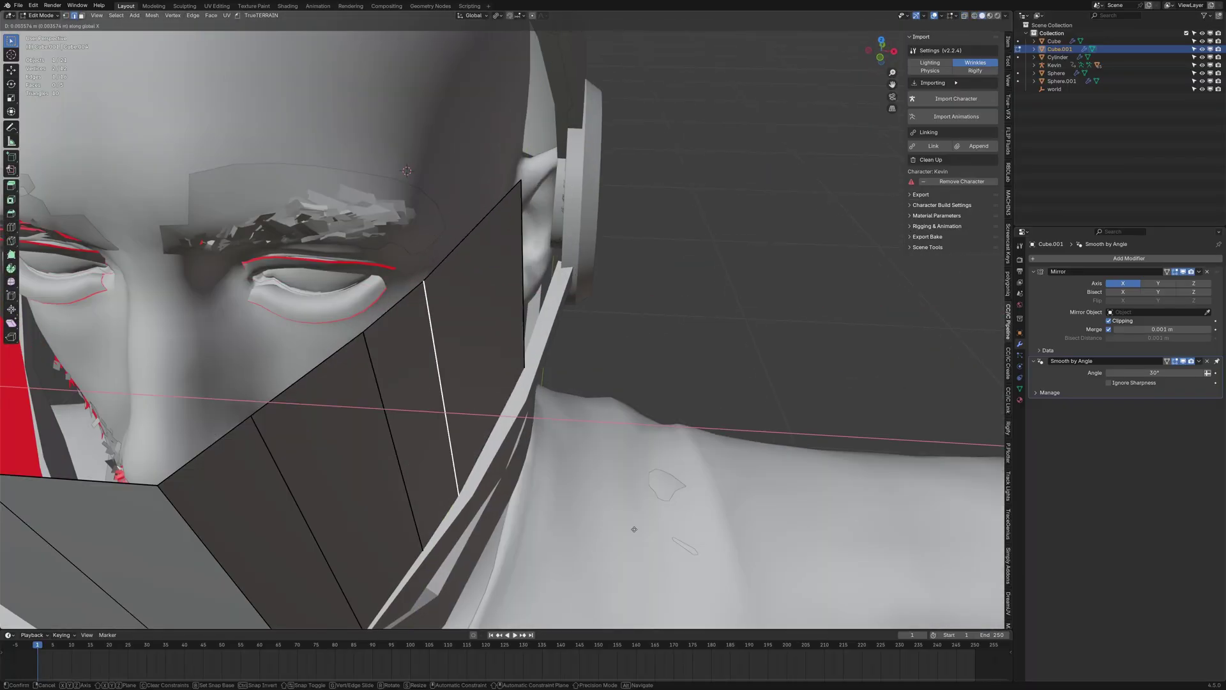
{"action": "mouse_move", "coordinate": [634, 528]}
{"action": "middle_mouse_down", "text": "alt"}
{"action": "mouse_move", "coordinate": [597, 411]}
{"action": "mouse_move", "coordinate": [528, 412]}
{"action": "middle_mouse_up", "text": "alt"}
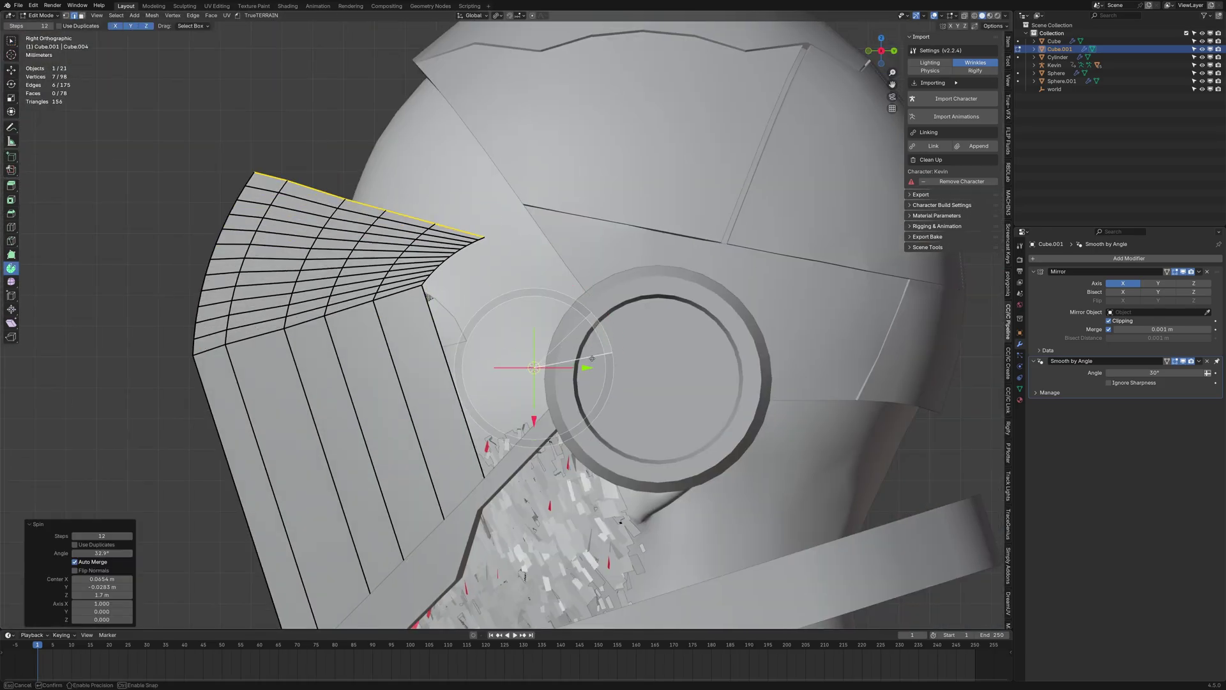
- Spin the faceplate's top edge back over the head, then enter Edit Mode on the helmet shell
{"action": "left_click_drag", "start_coordinate": [592, 358], "coordinate": [538, 273]}
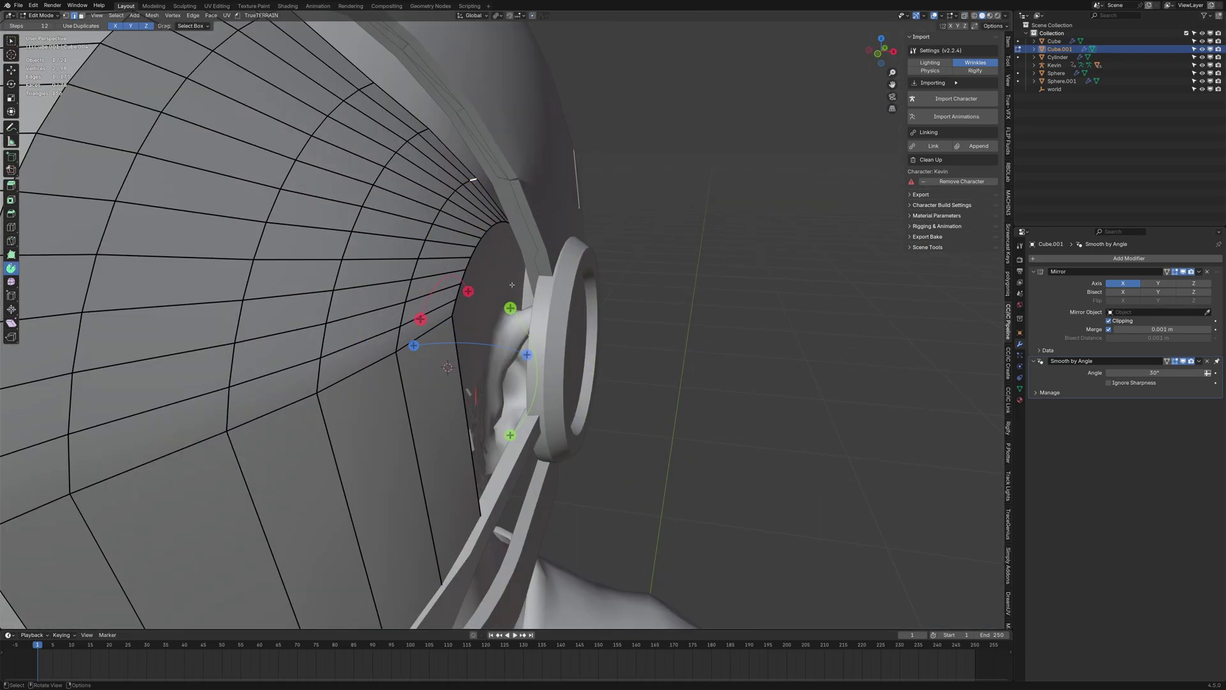
{"action": "left_click", "coordinate": [535, 174]}
{"action": "scroll", "coordinate": [485, 205], "scroll_direction": "down", "scroll_amount": 10}
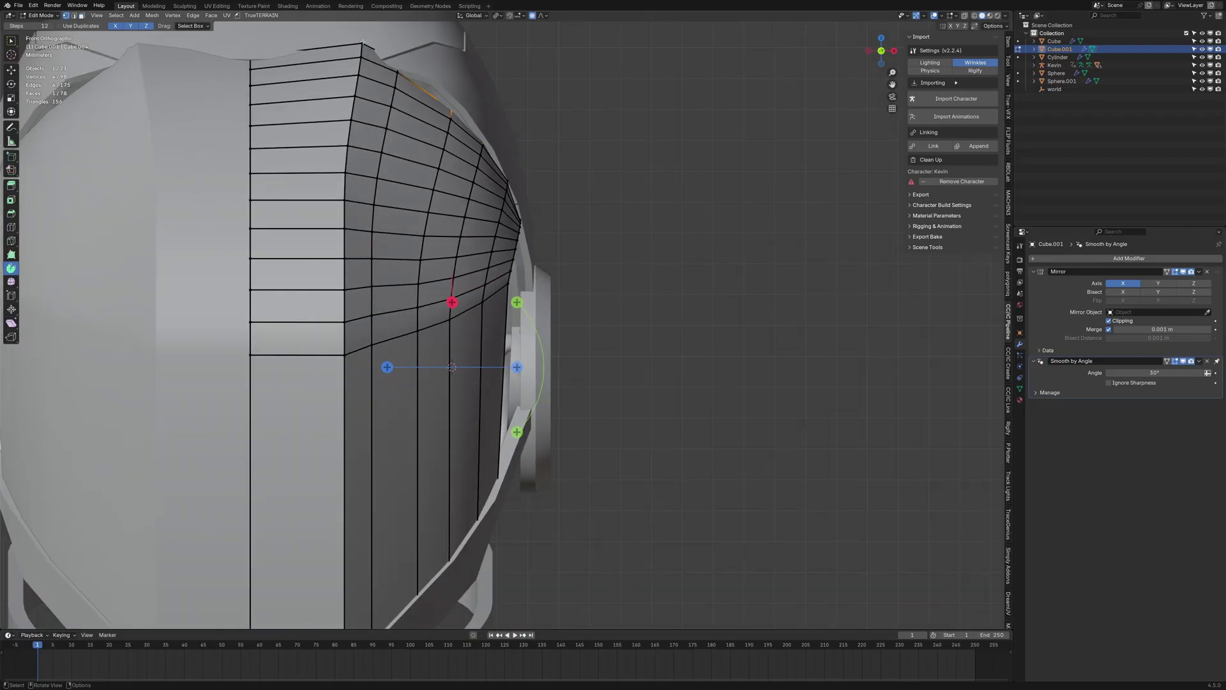
{"action": "left_click", "coordinate": [471, 228]}
{"action": "key", "text": "Tab"}
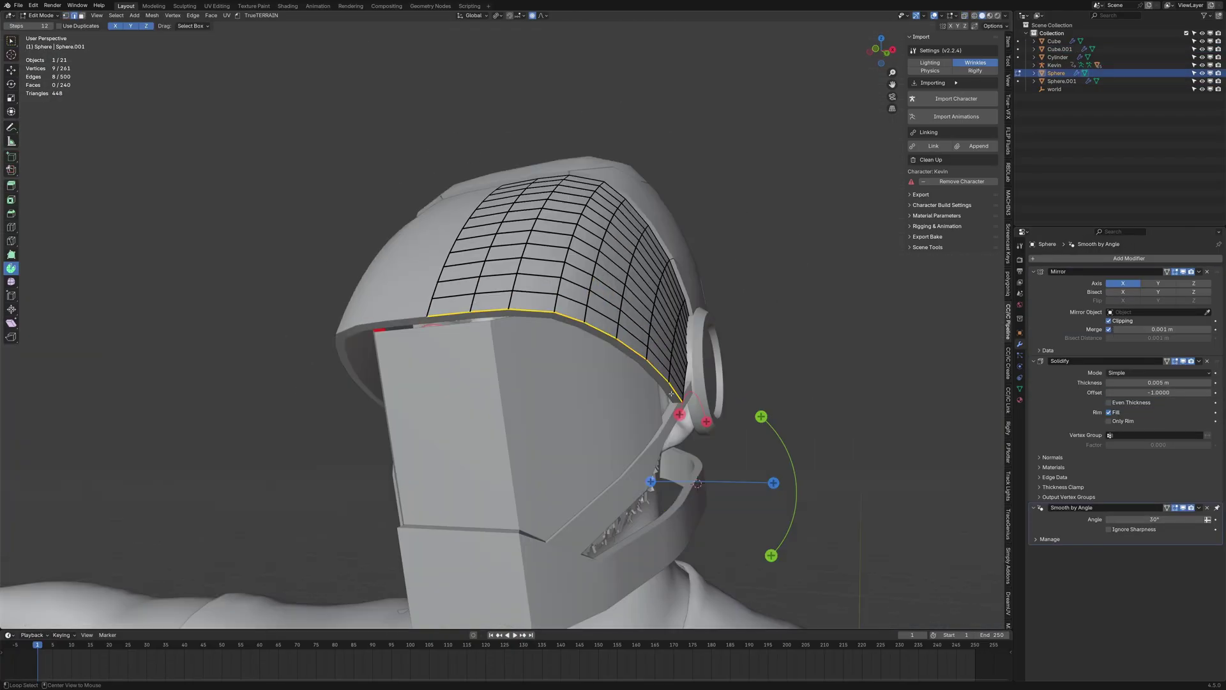
- Move the helmet shell vertices to meet the faceplate and check it from the front
{"action": "left_click", "coordinate": [794, 449]}
{"action": "middle_click_drag", "start_coordinate": [794, 449], "coordinate": [639, 383]}
{"action": "scroll", "coordinate": [608, 357], "scroll_direction": "up", "scroll_amount": 3}
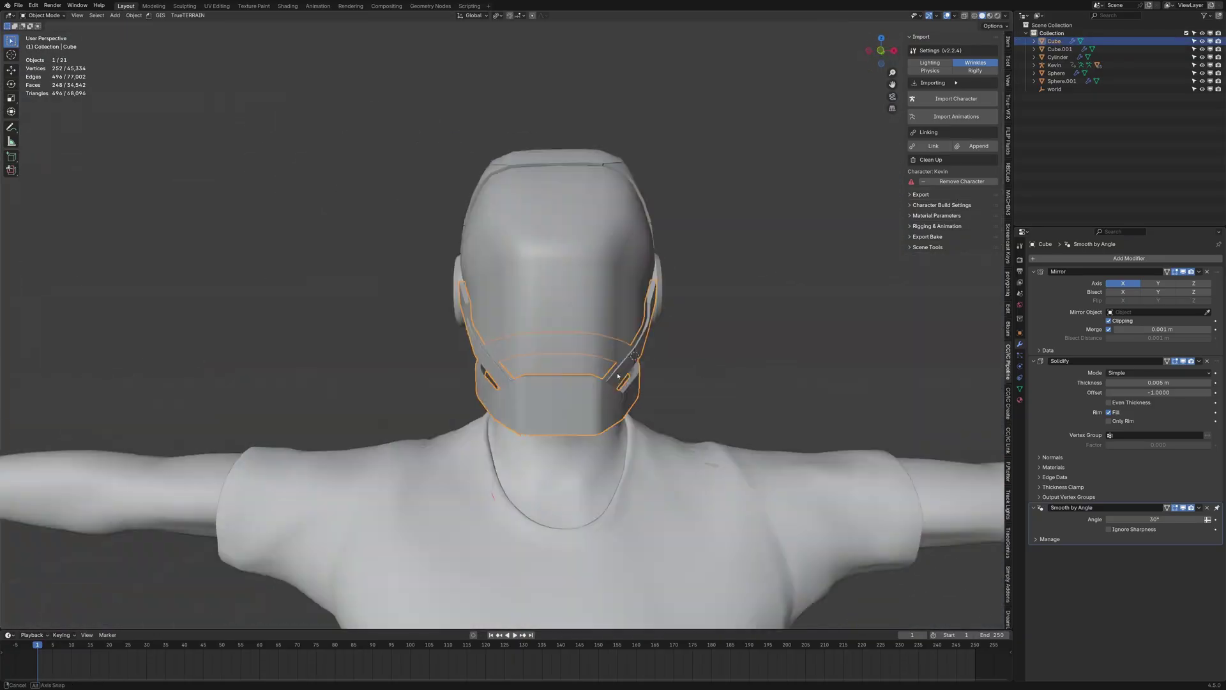
- Extrude extra chin guard panels on Cube.002 and return to Object Mode
{"action": "middle_click_drag", "start_coordinate": [787, 390], "coordinate": [693, 404]}
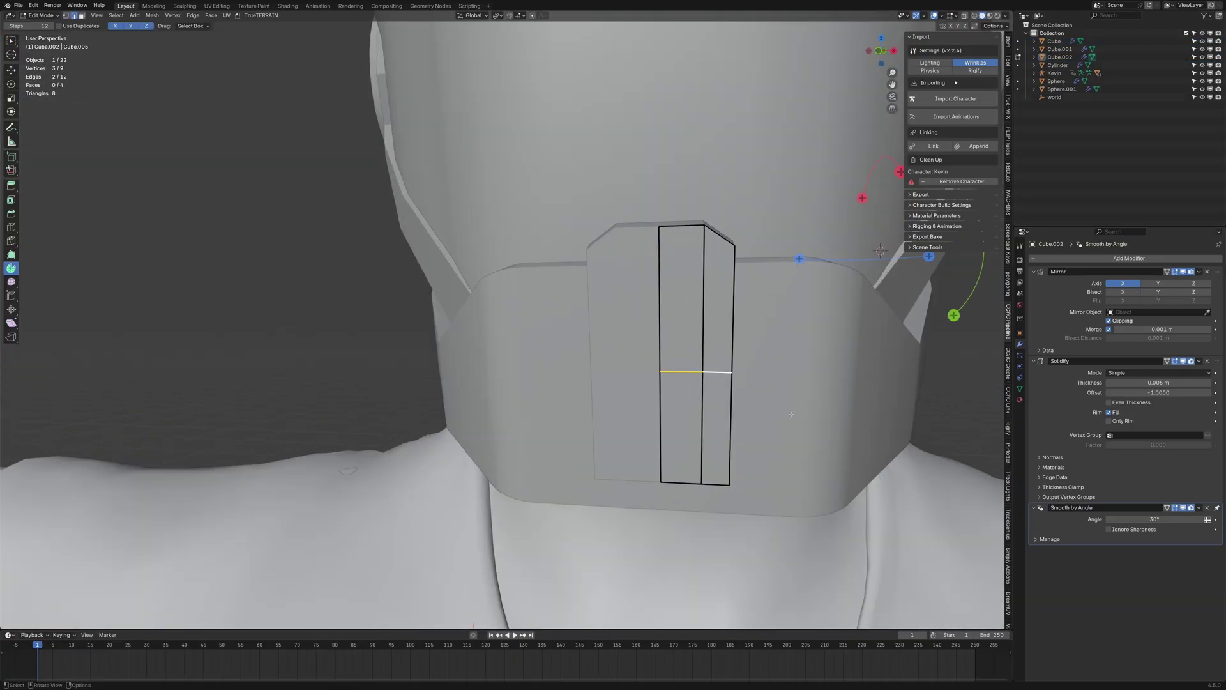
{"action": "left_click", "coordinate": [766, 472]}
{"action": "middle_click_drag", "start_coordinate": [767, 472], "coordinate": [835, 274]}
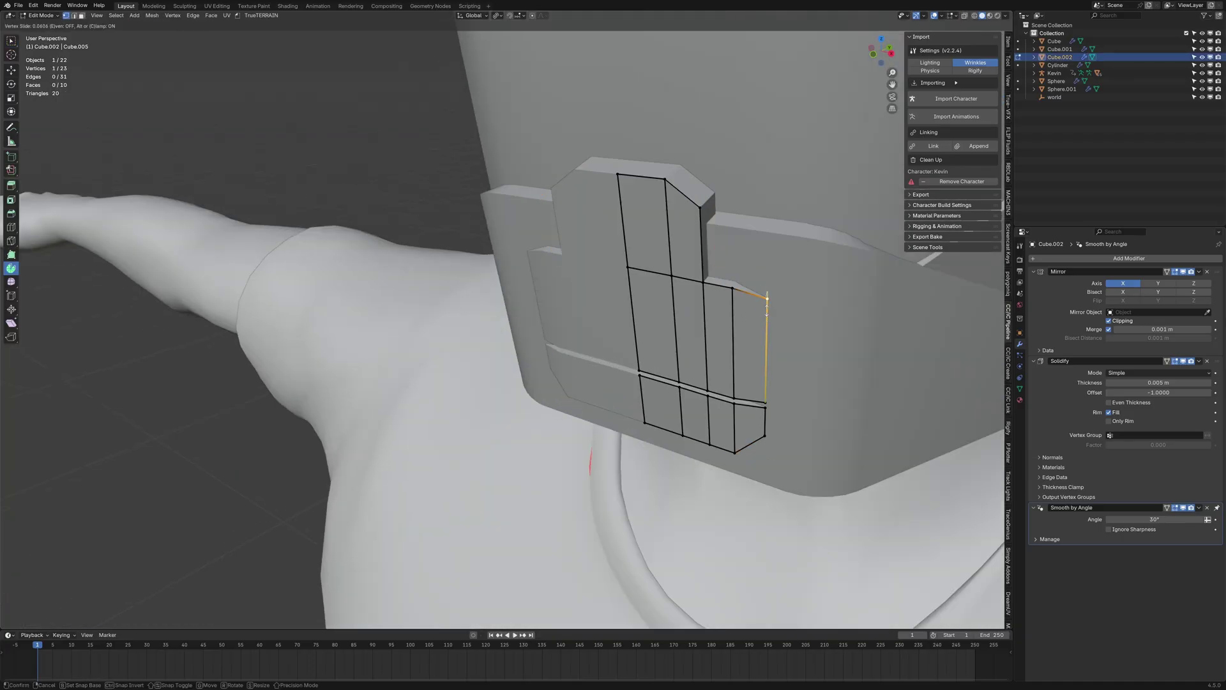
{"action": "middle_click_drag", "start_coordinate": [905, 470], "coordinate": [586, 332]}
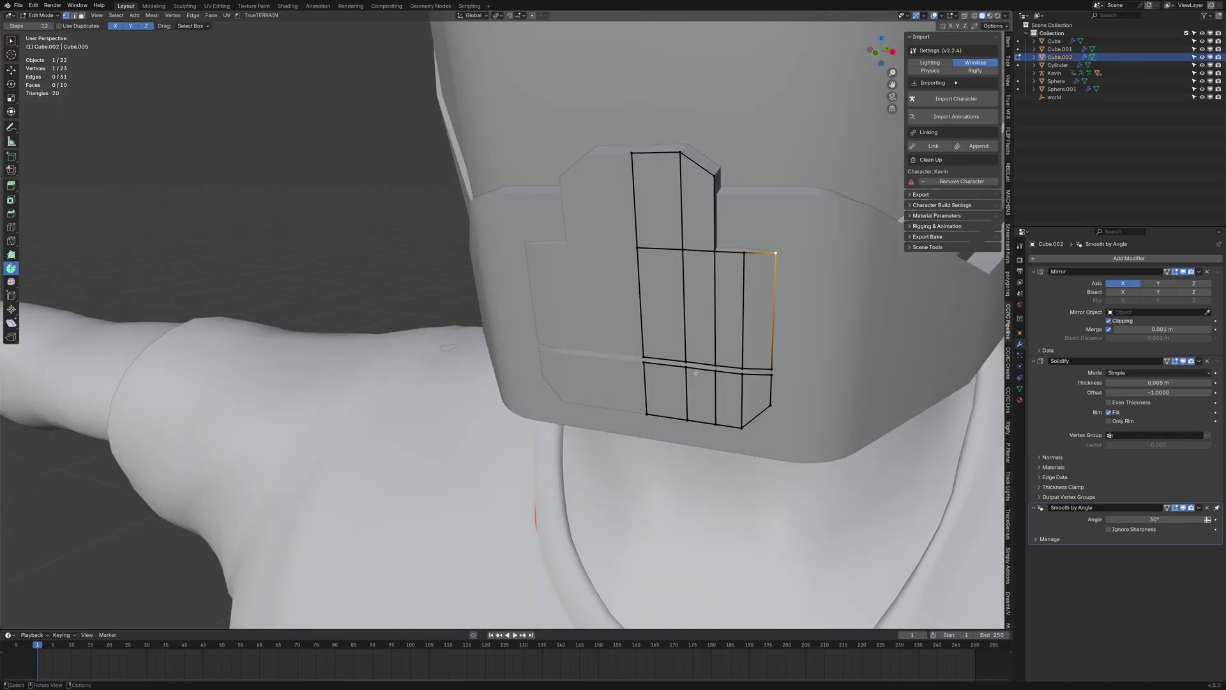
{"action": "key", "text": "Tab"}
{"action": "scroll", "coordinate": [587, 331], "scroll_direction": "down", "scroll_amount": 3}
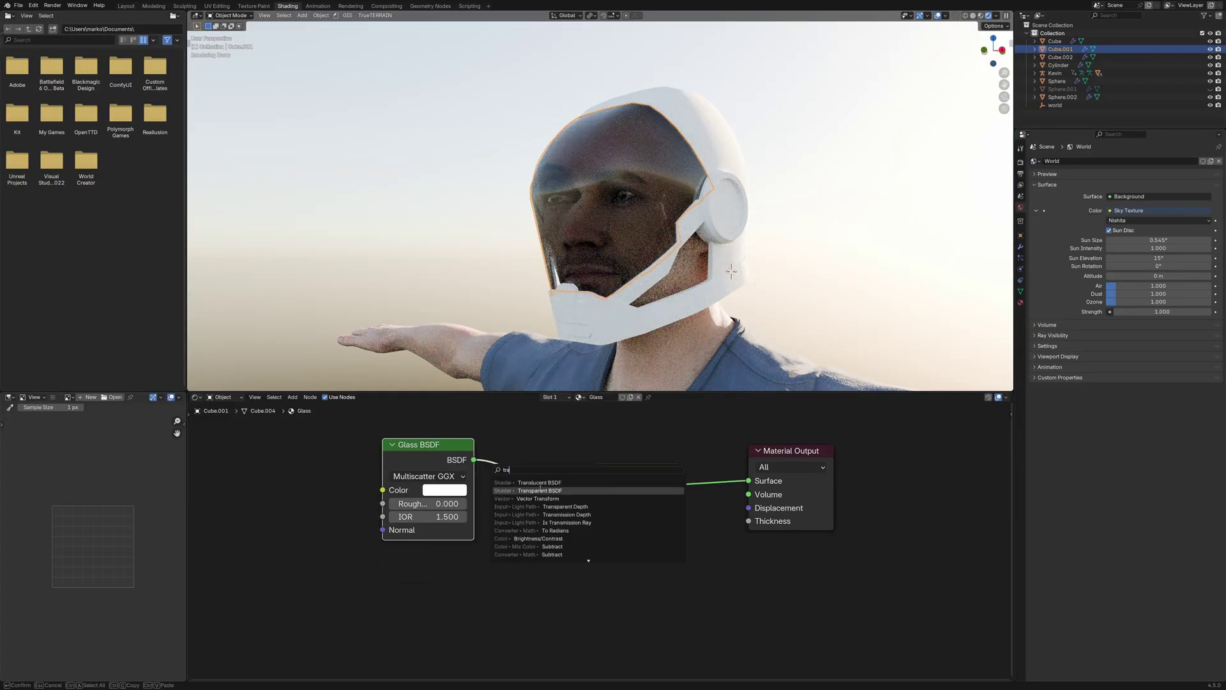
- Mix a Transparent BSDF into the visor's Glass BSDF material
{"action": "left_click", "coordinate": [541, 490]}
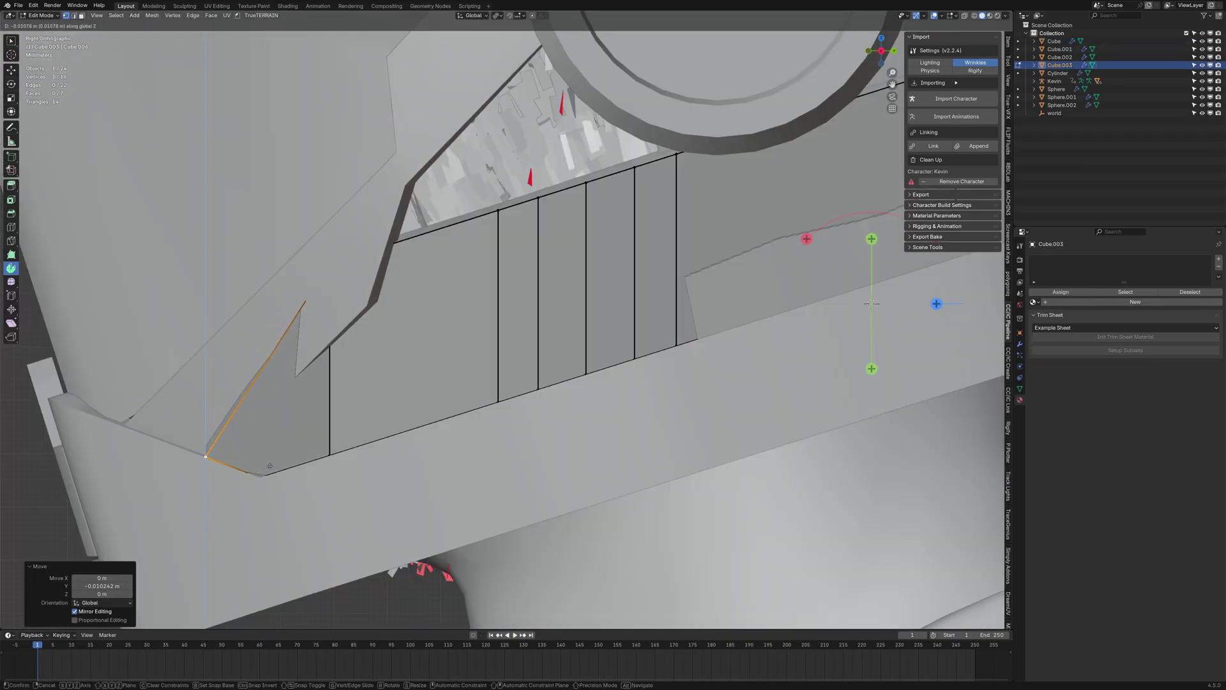
- Place the moved vertex on the Cube.003 cheek piece and select an edge along its side
{"action": "left_click", "coordinate": [270, 466]}
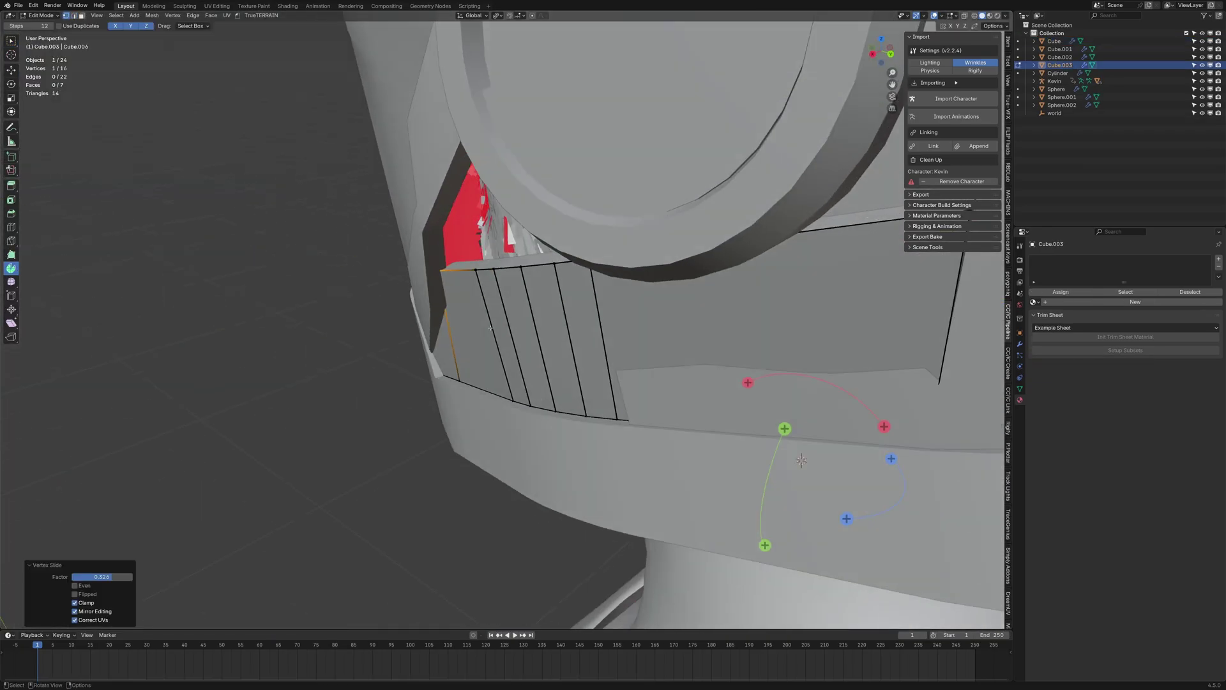
{"action": "mouse_move", "coordinate": [270, 466]}
{"action": "middle_mouse_down"}
{"action": "mouse_move", "coordinate": [600, 275]}
{"action": "mouse_move", "coordinate": [461, 326]}
{"action": "middle_mouse_up"}
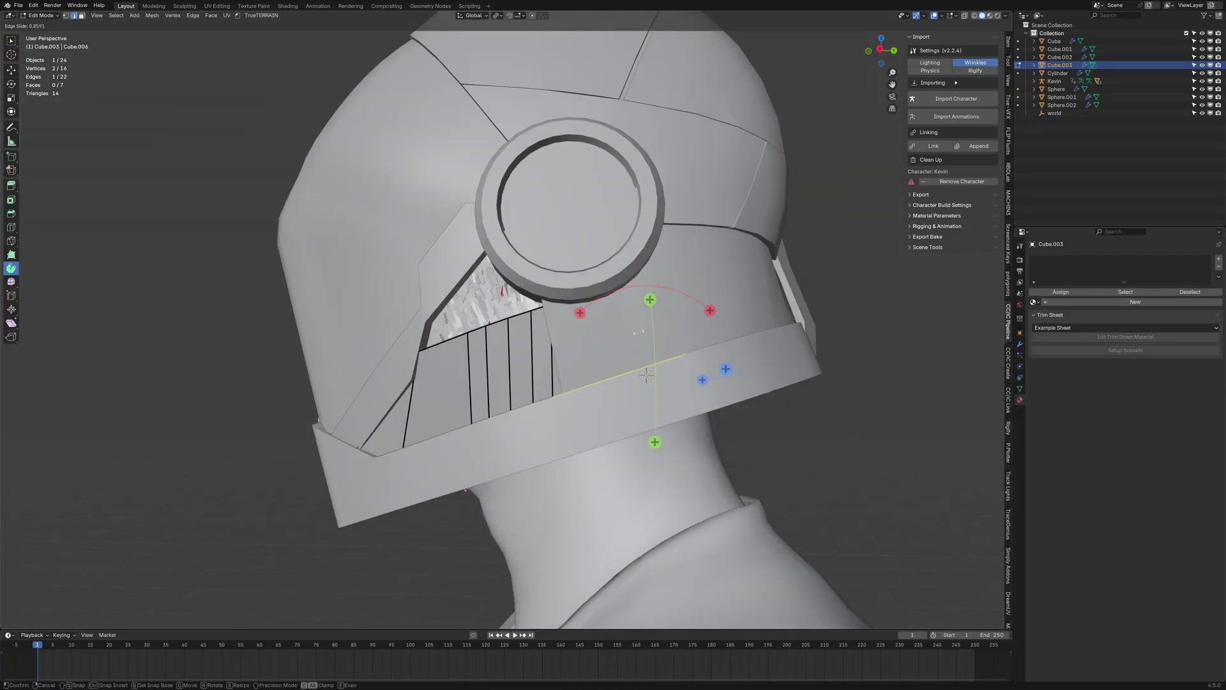
{"action": "left_click", "coordinate": [461, 326]}
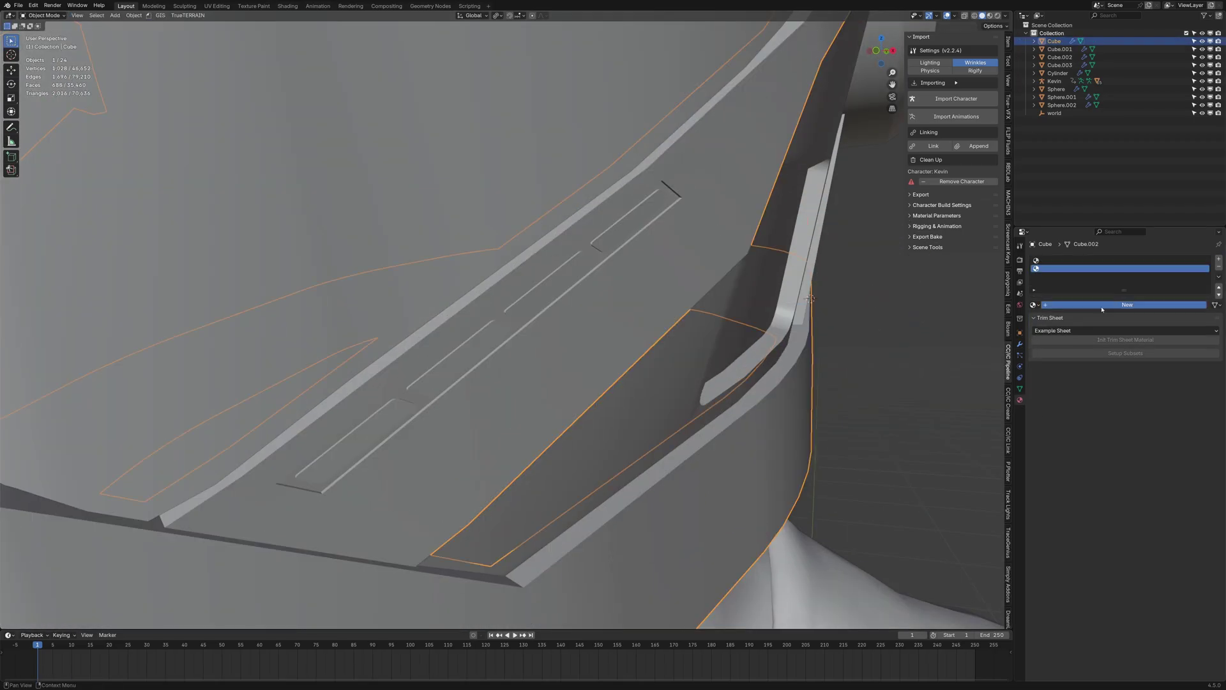
- Give the cheek piece a new material, set the visor Boolean to Difference, and add Solidify
{"action": "left_click", "coordinate": [1102, 305]}
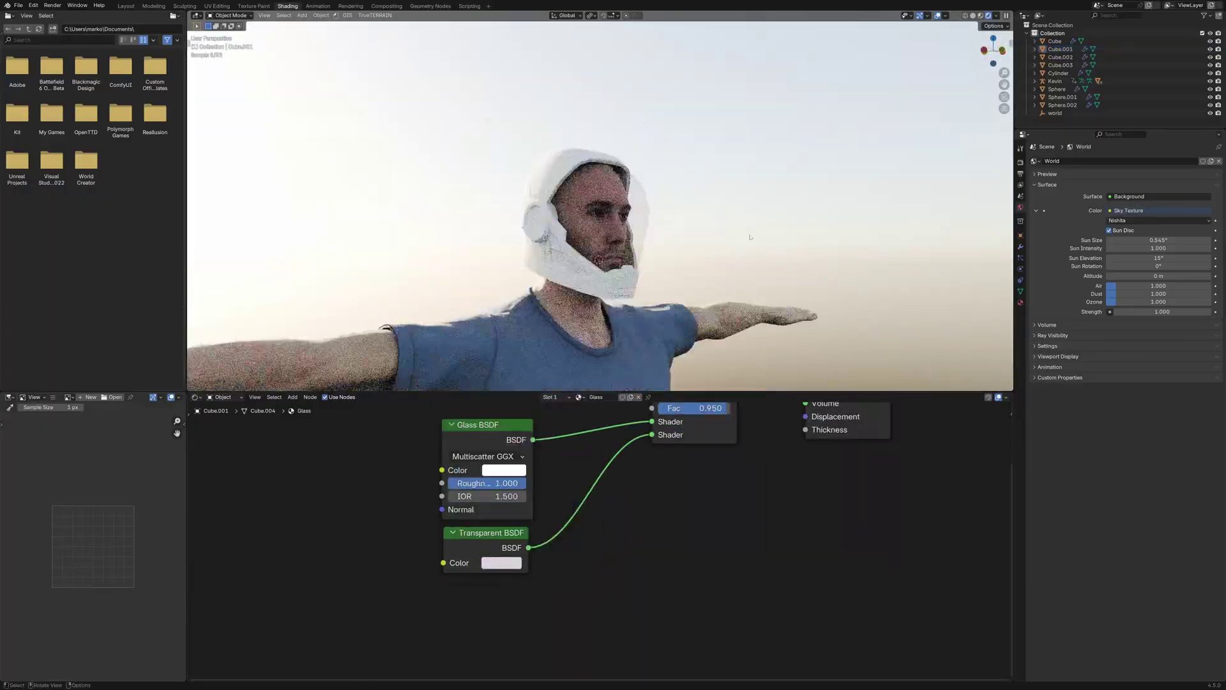
{"action": "middle_click_drag", "start_coordinate": [751, 237], "coordinate": [673, 211]}
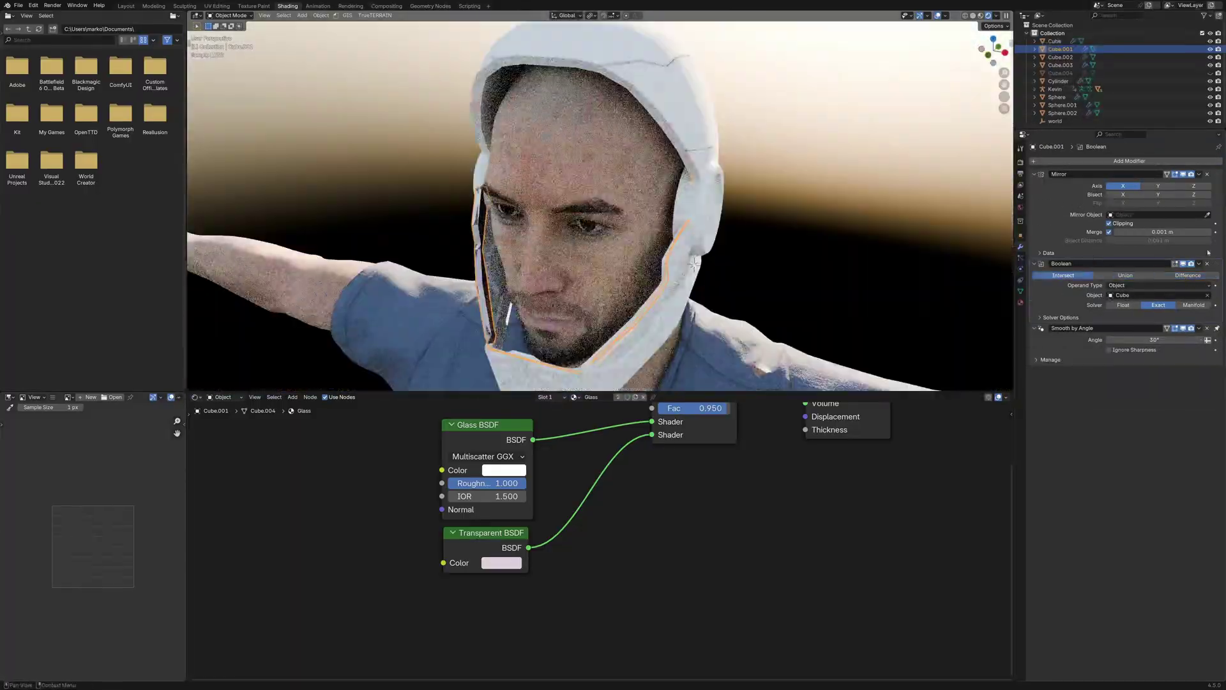
{"action": "left_click", "coordinate": [1188, 275]}
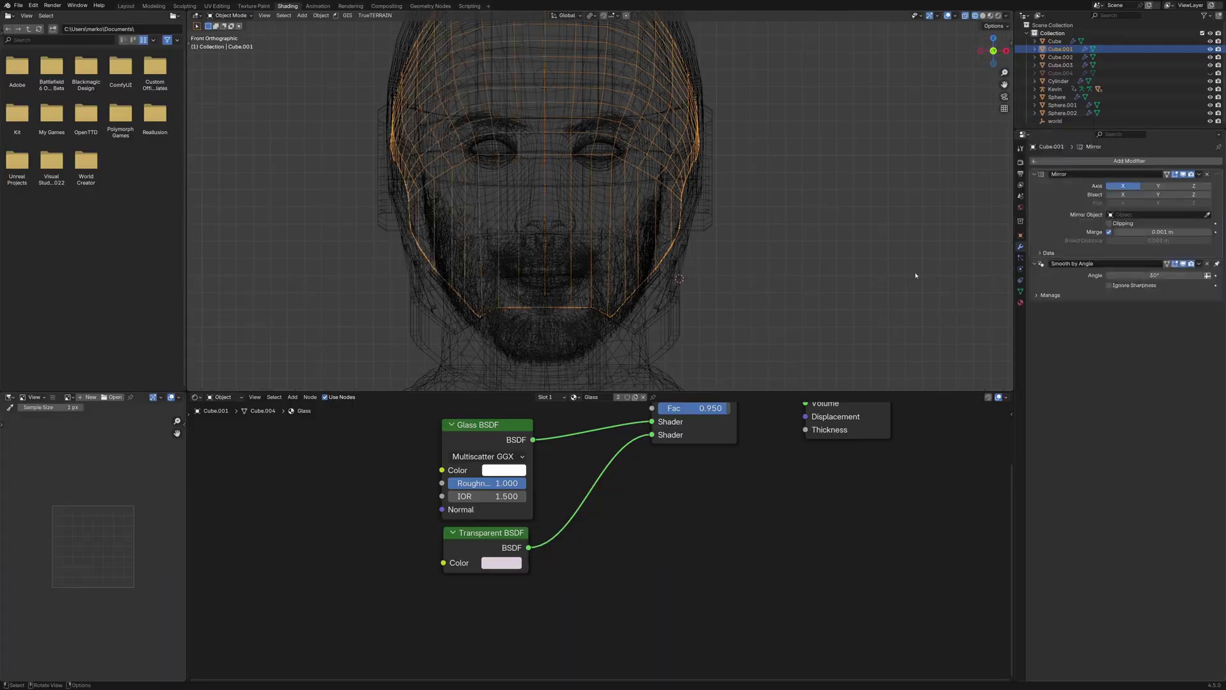
{"action": "left_click", "coordinate": [1129, 161]}
{"action": "left_click", "coordinate": [1164, 213]}
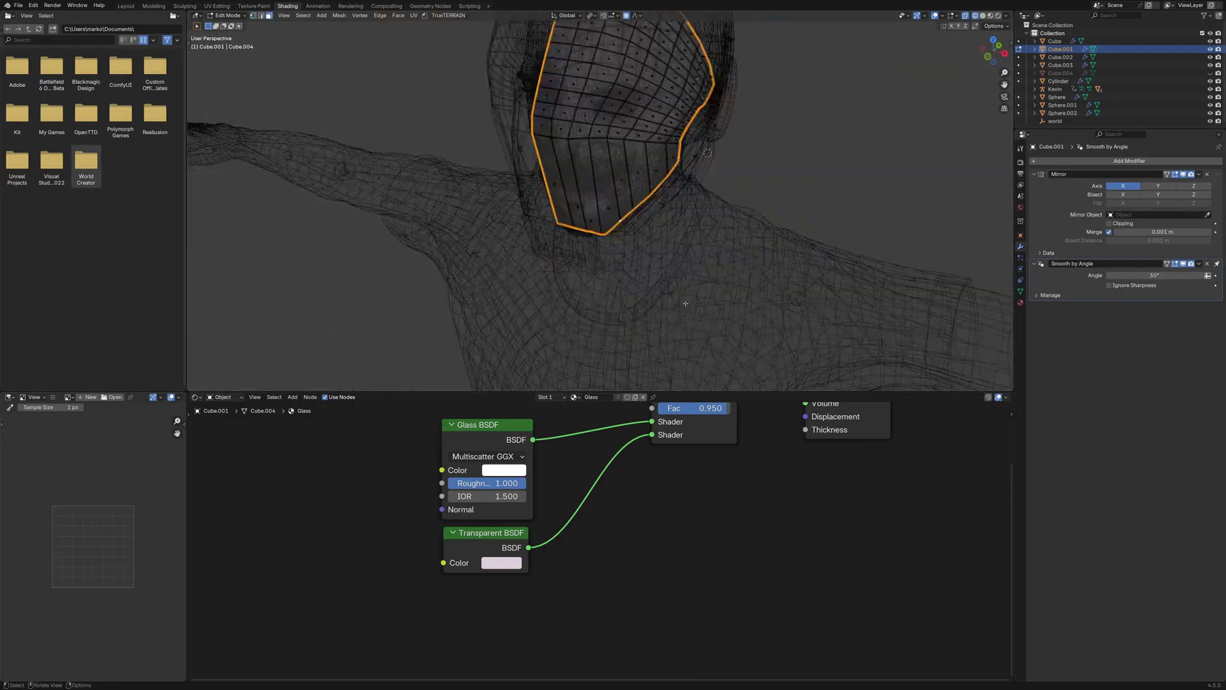
{"action": "left_click", "coordinate": [1169, 259]}
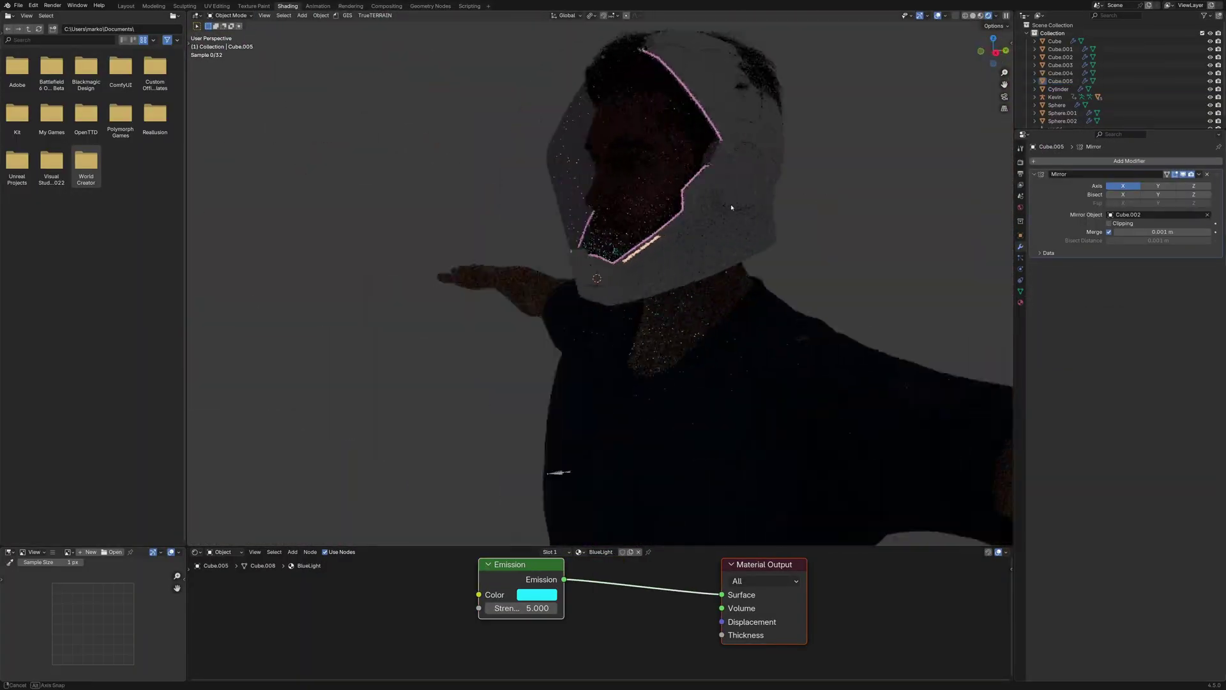
- Rename the cheek piece's material to 'Ma…' and apply Plastic012B to the helmet piece
{"action": "scroll", "coordinate": [792, 119], "scroll_direction": "down", "scroll_amount": 3}
{"action": "mouse_move", "coordinate": [688, 294]}
{"action": "middle_mouse_down"}
{"action": "mouse_move", "coordinate": [641, 301]}
{"action": "mouse_move", "coordinate": [709, 345]}
{"action": "middle_mouse_up"}
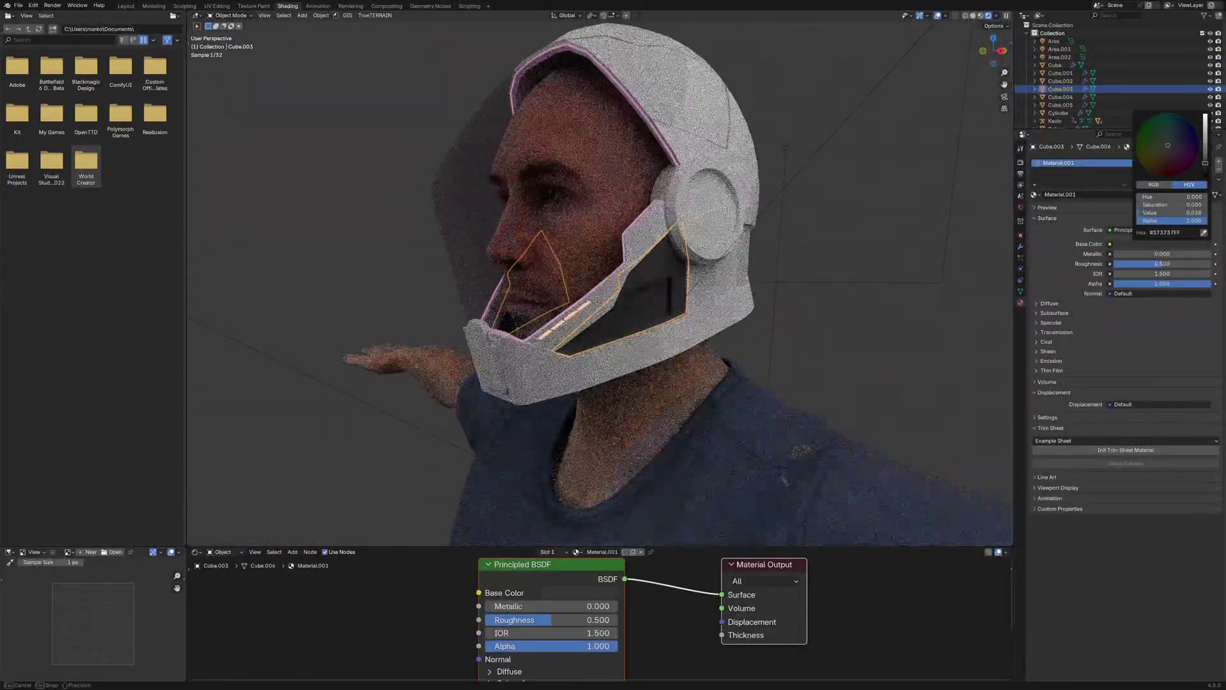
{"action": "double_click", "coordinate": [1076, 194]}
{"action": "type", "text": "Main"}
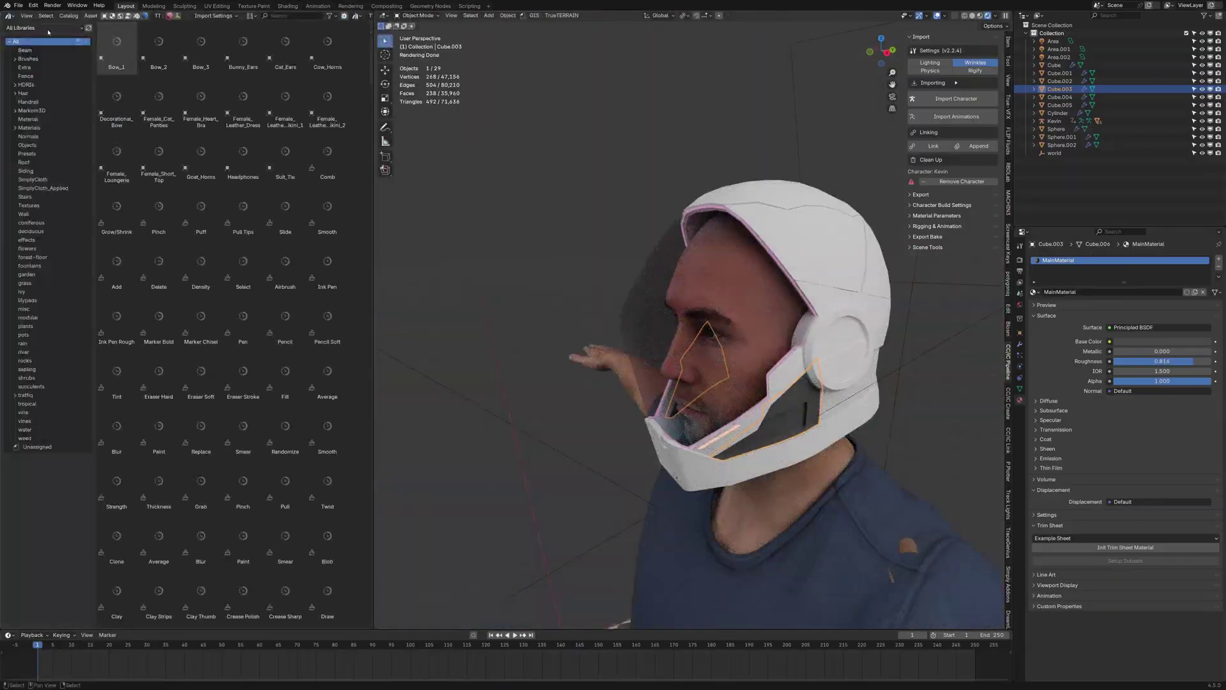
{"action": "left_click_drag", "start_coordinate": [1068, 262], "coordinate": [1068, 262]}
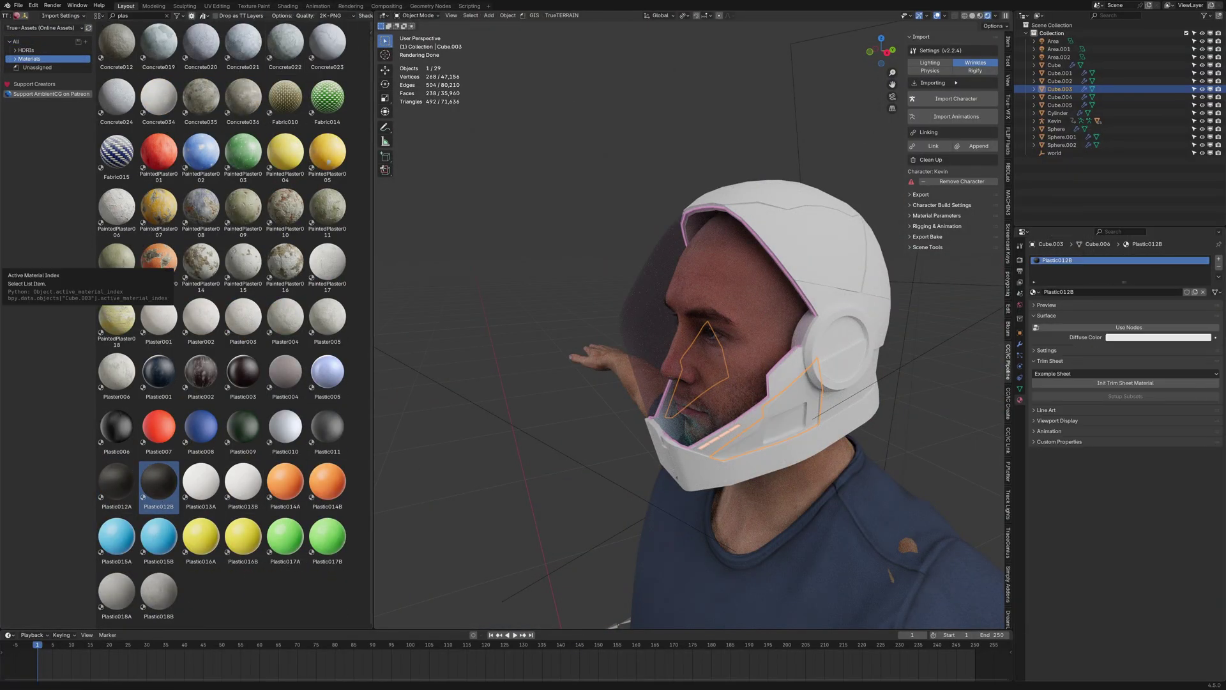